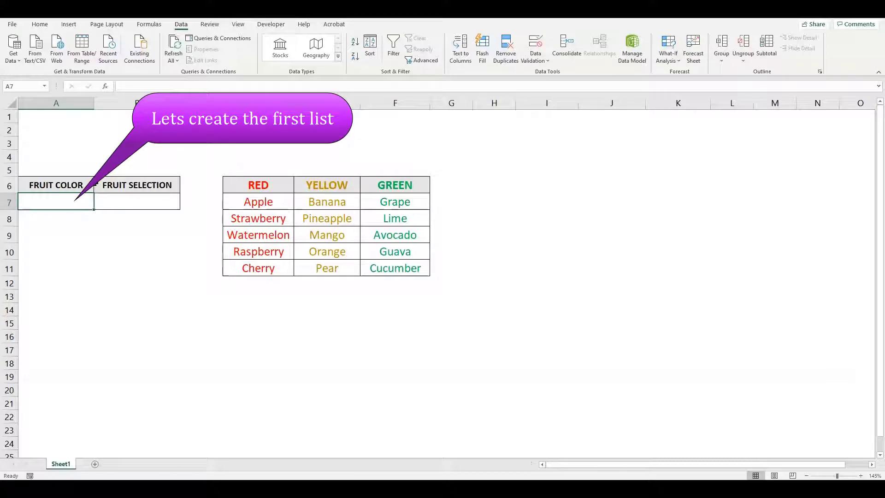
Step: Add list data validation to the FRUIT COLOR cell A7 with source =$D$6:$F$6, and choose RED from its dropdown
left_click(537, 59)
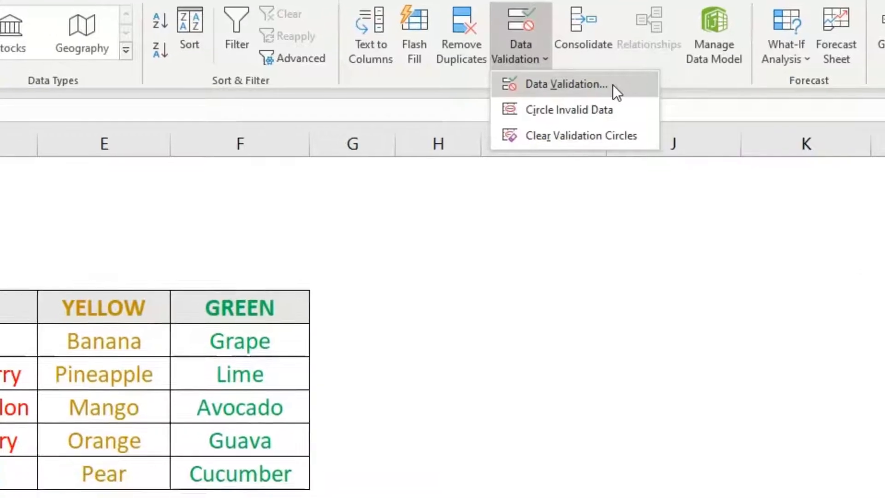
left_click(615, 110)
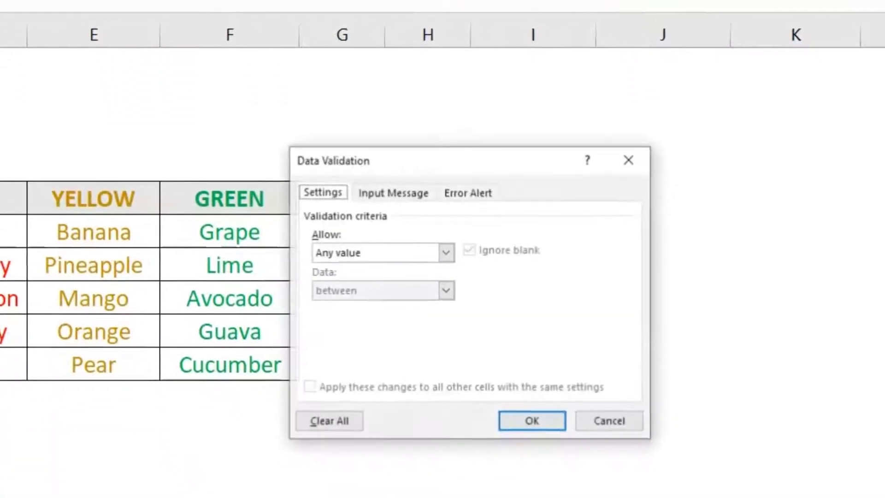
left_click(445, 240)
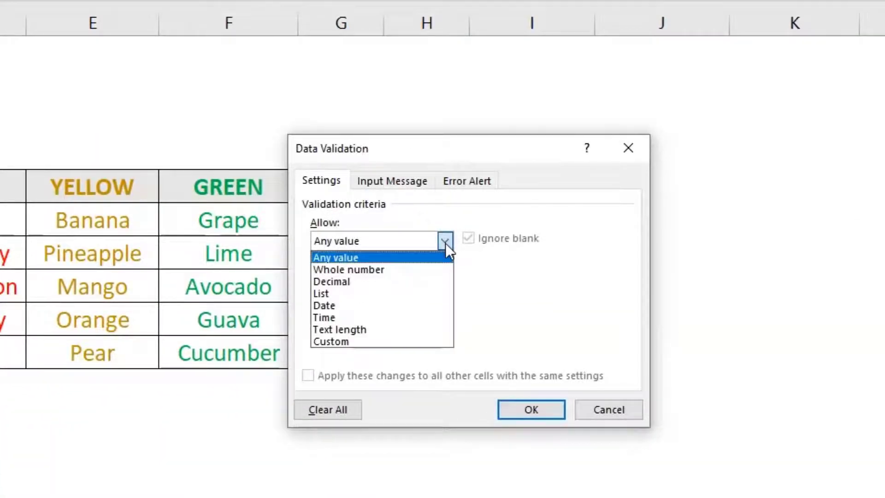
left_click(425, 294)
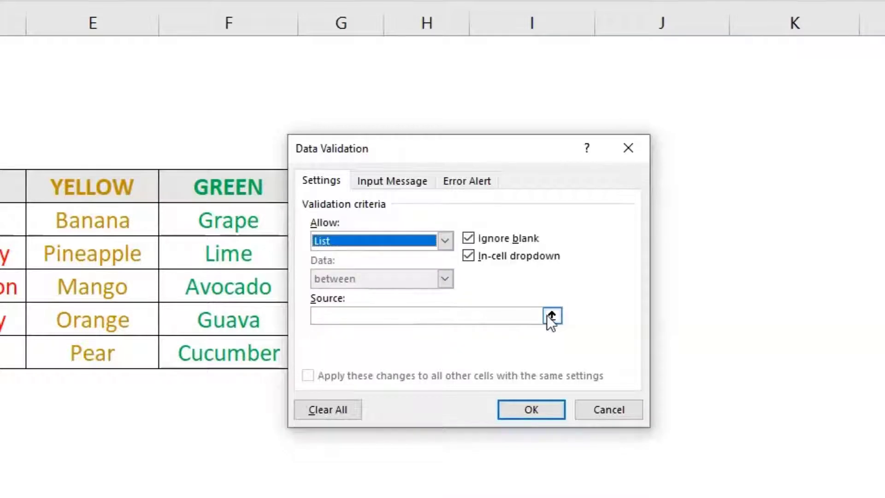
left_click(551, 316)
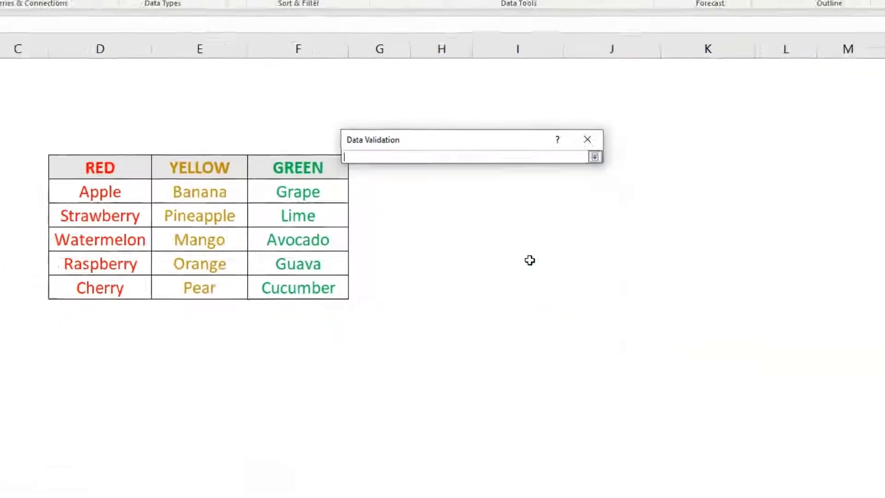
left_click_drag(155, 163, 300, 168)
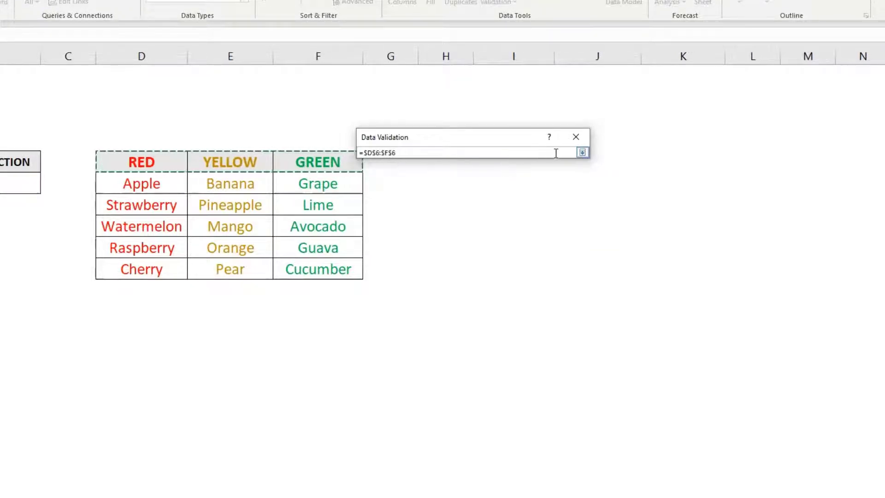
left_click(583, 153)
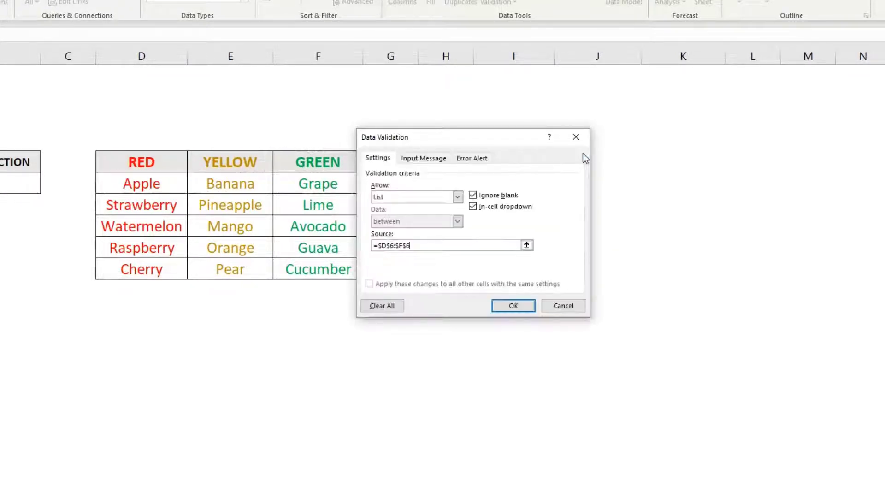
left_click(530, 306)
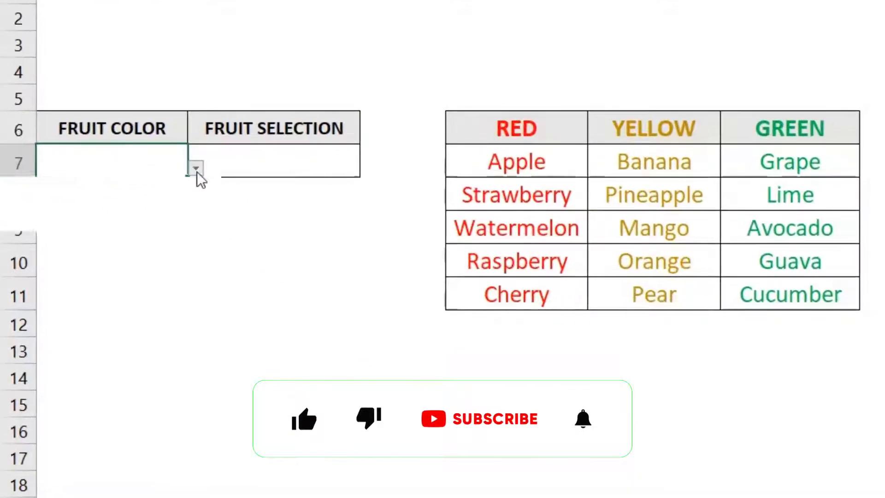
left_click(174, 176)
left_click(138, 198)
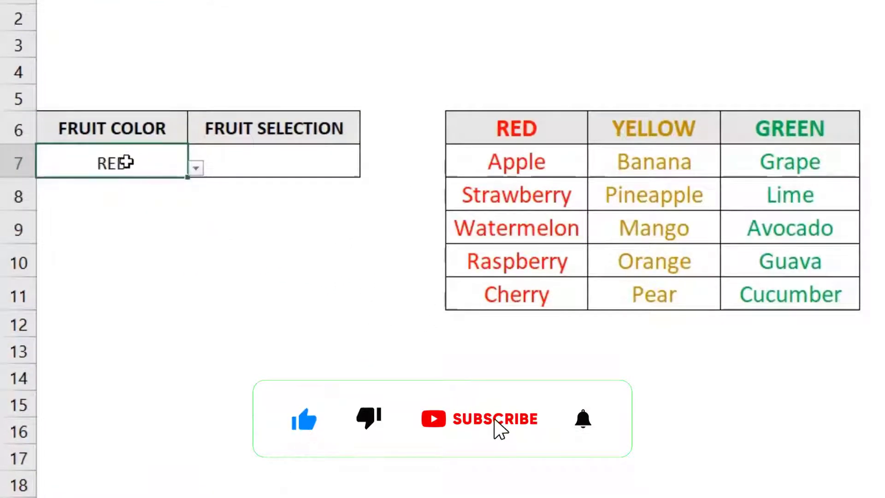
Step: Begin an OFFSET formula in the FRUIT SELECTION cell B7 with D6 as the reference and 1 as the rows argument
left_click(283, 168)
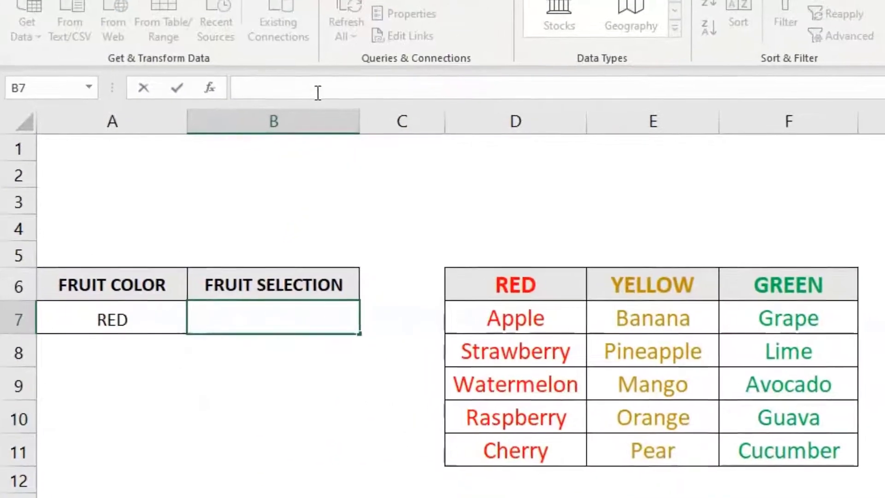
left_click(258, 106)
type("=")
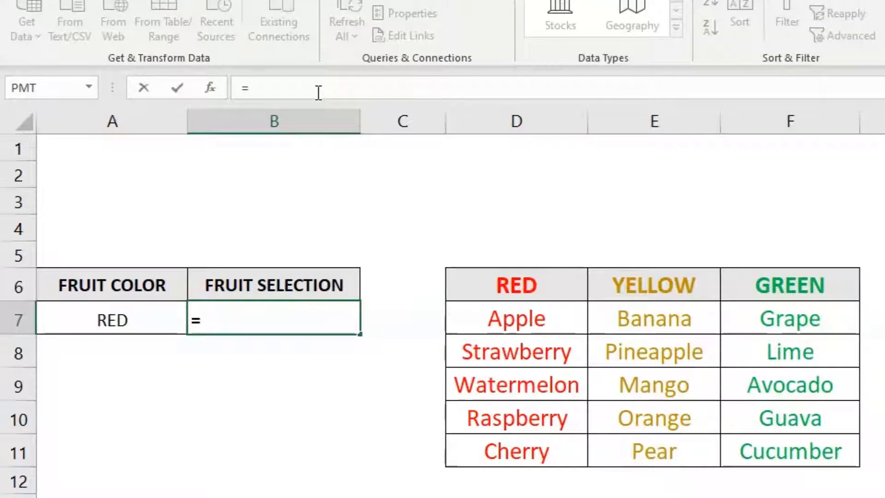
type("OFF")
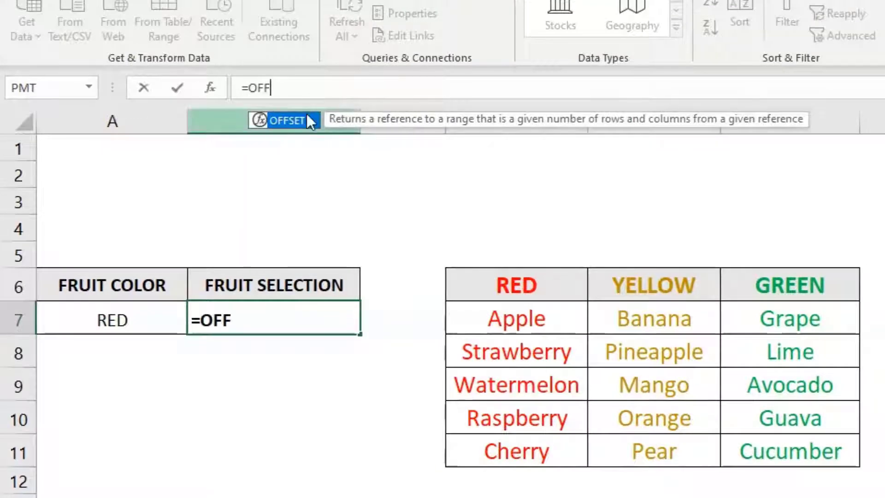
double_click(305, 120)
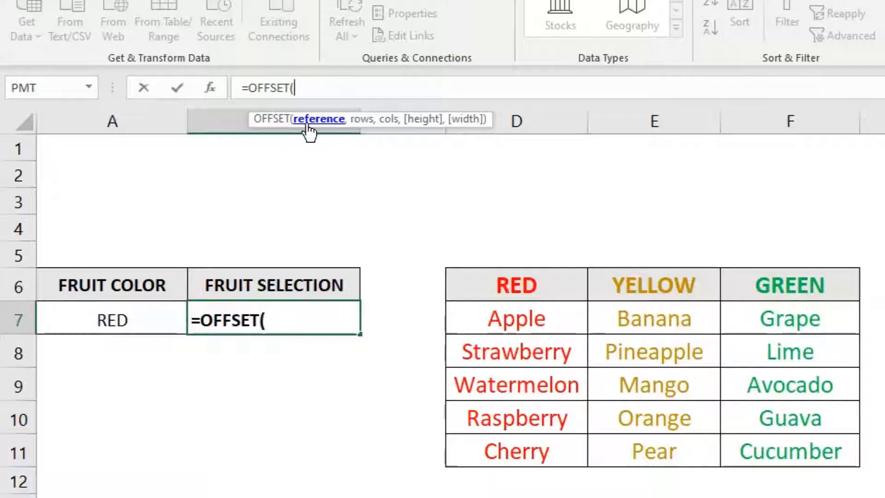
left_click(533, 285)
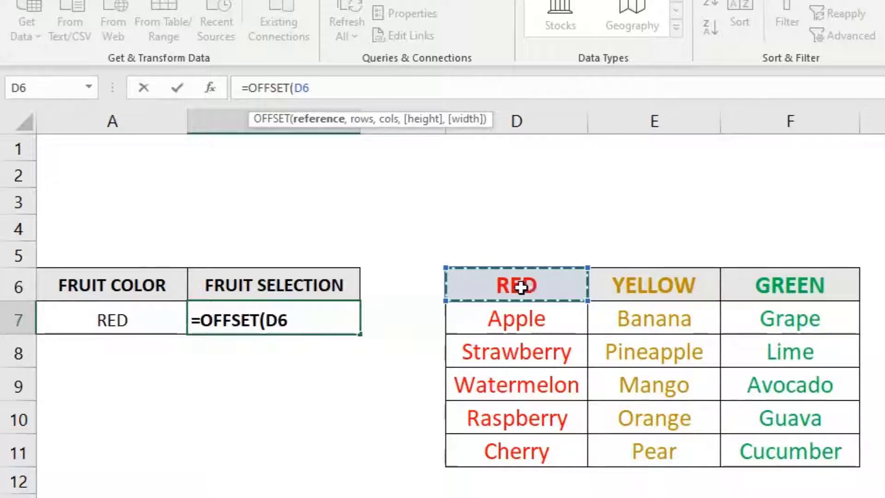
type(",1")
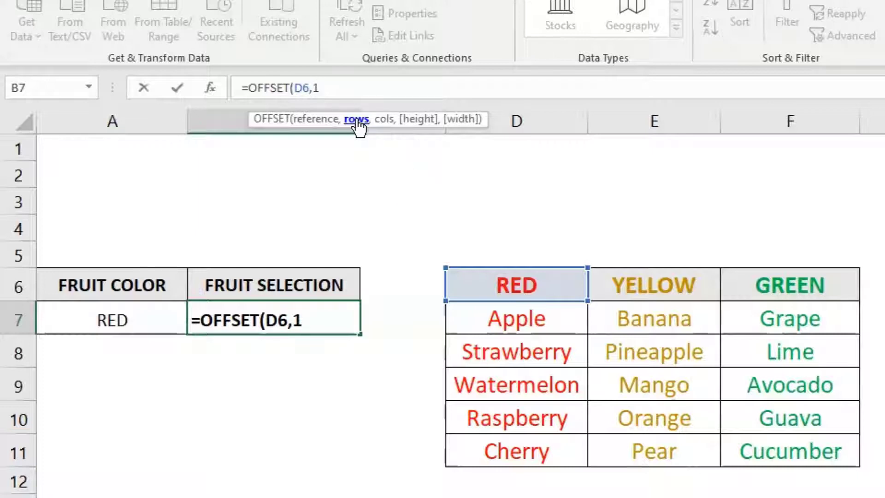
type(",")
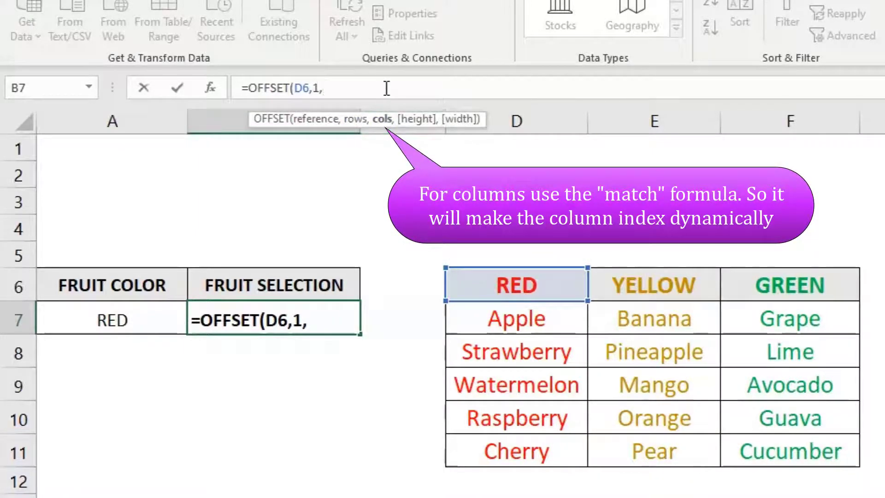
Step: Add MATCH(A7,D6:F6,0)-1 as the formula's cols argument, using the exact match type
type("MAT")
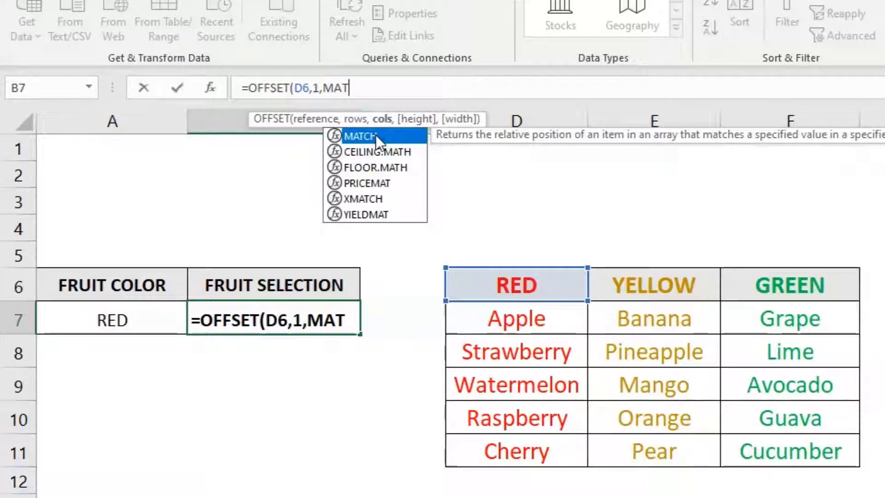
double_click(375, 134)
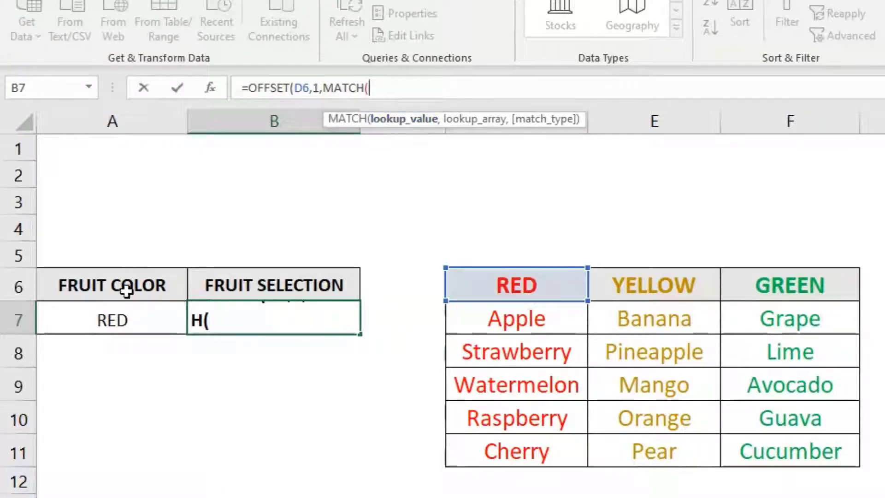
left_click(121, 319)
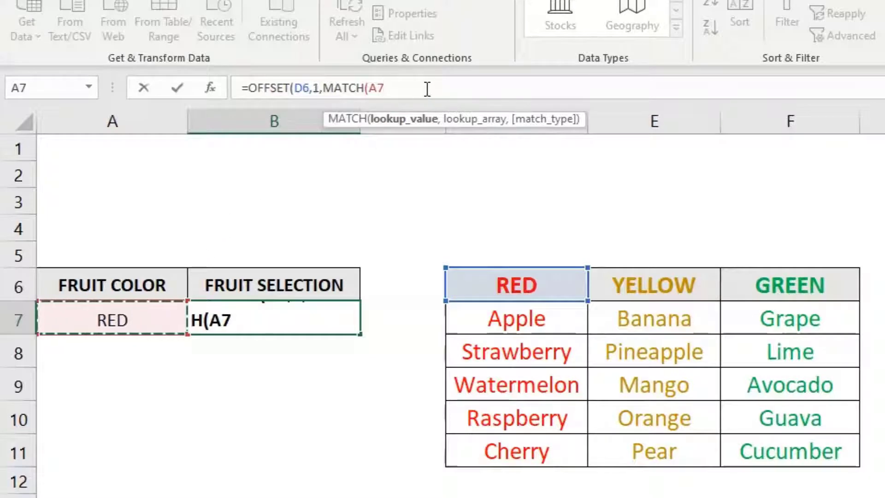
type(",")
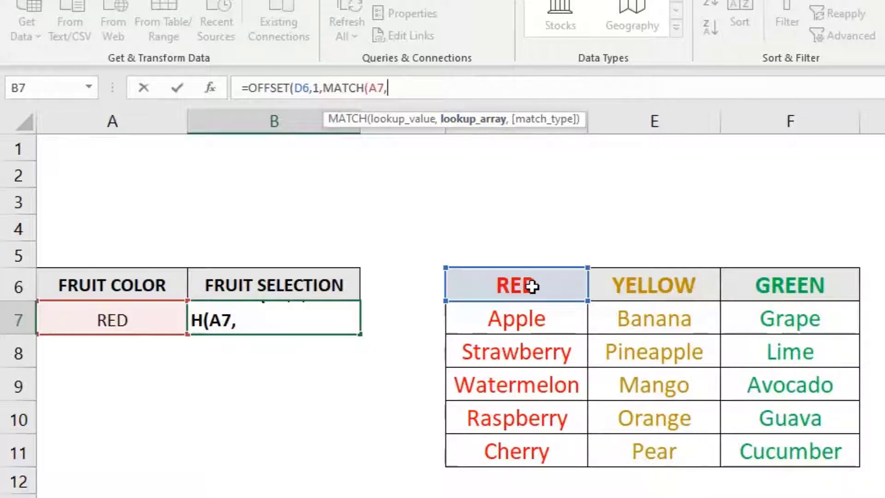
left_click_drag(531, 284, 747, 289)
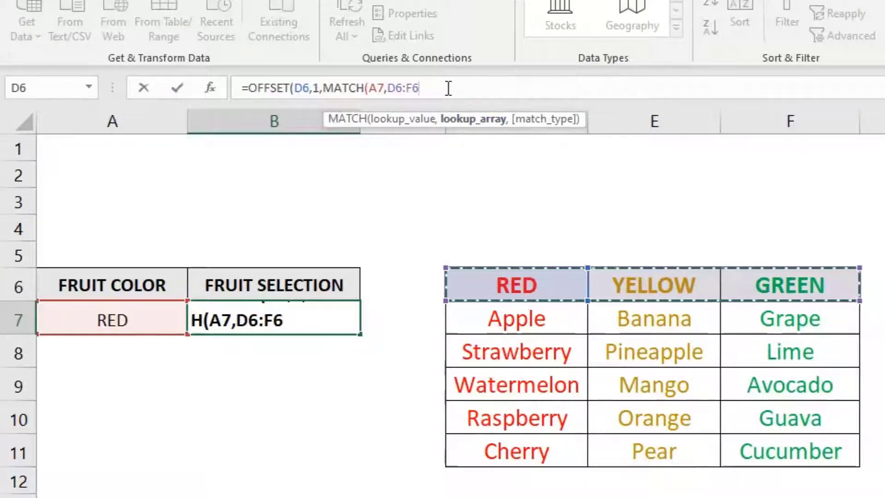
type(",")
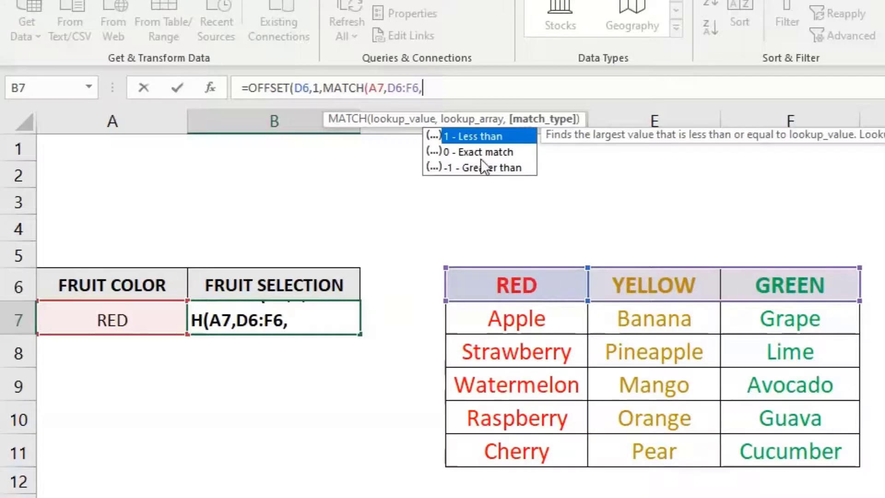
left_click(511, 153)
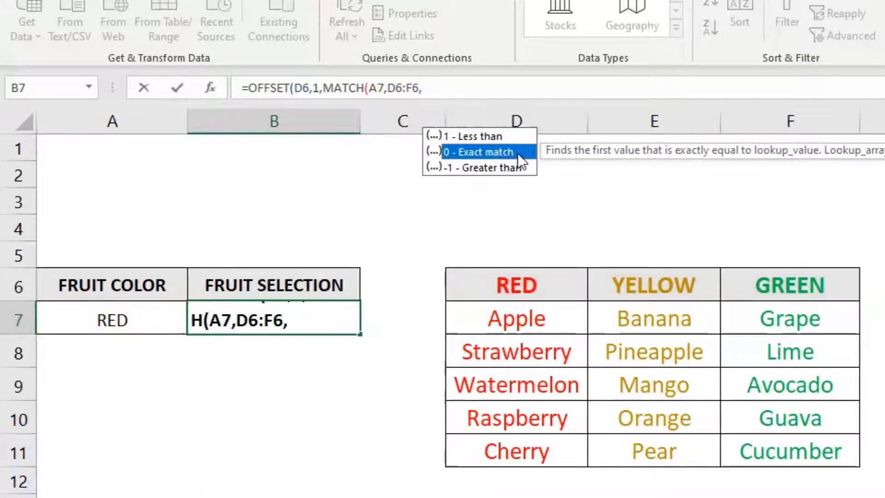
double_click(518, 153)
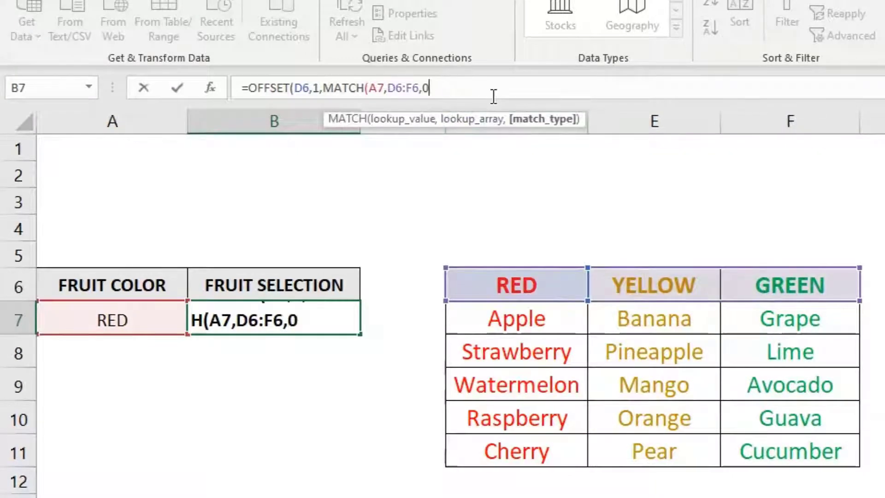
type(")-1")
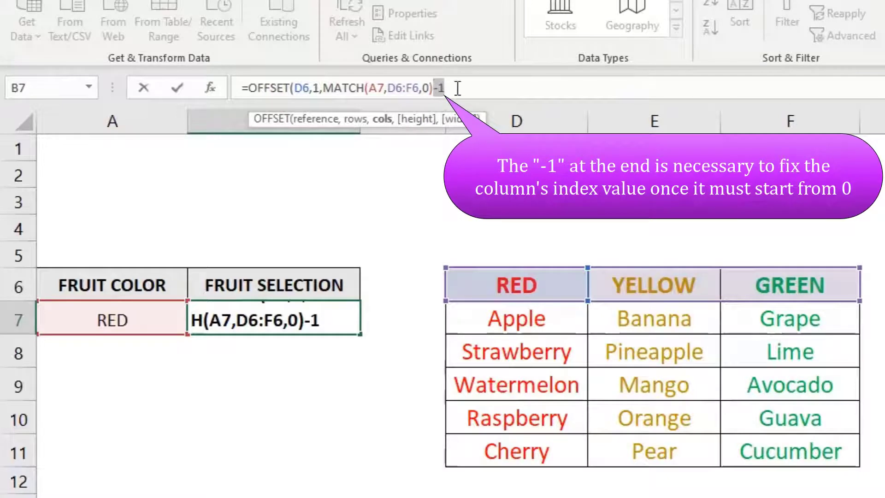
Step: Finish the OFFSET formula with height 5 and width 1, and enter it in B7
left_click(459, 88)
type("-1,5")
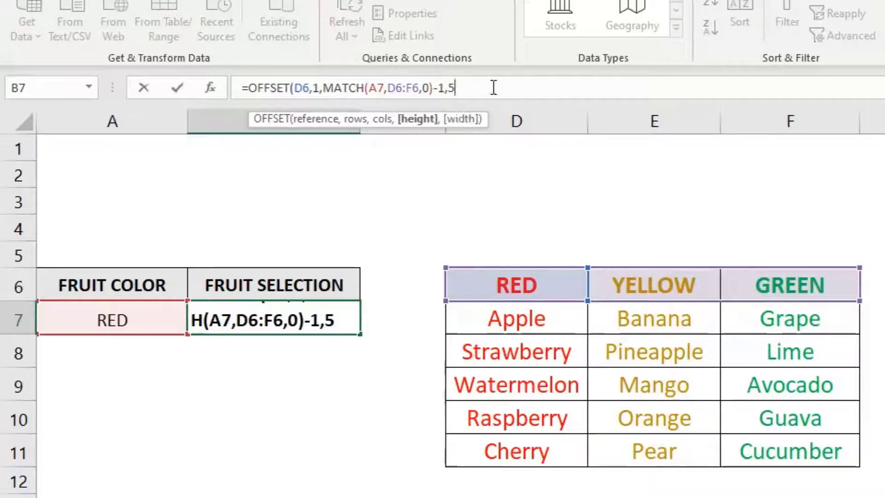
type(",1")
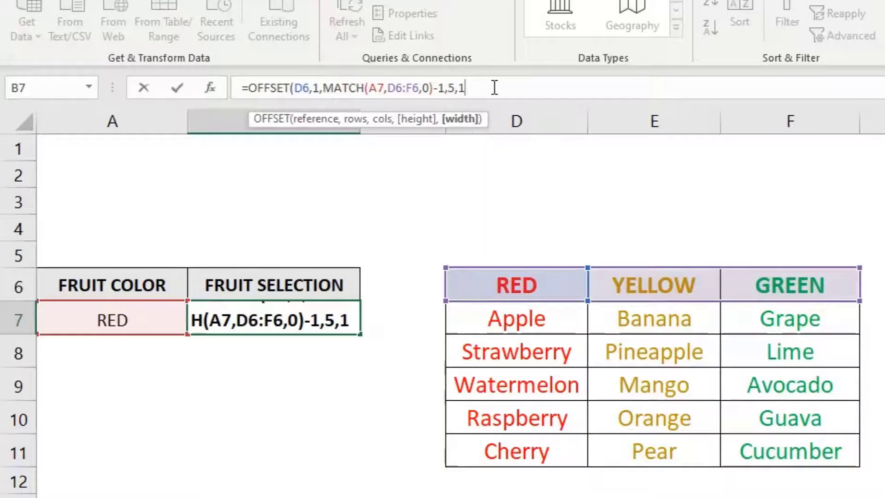
type(")")
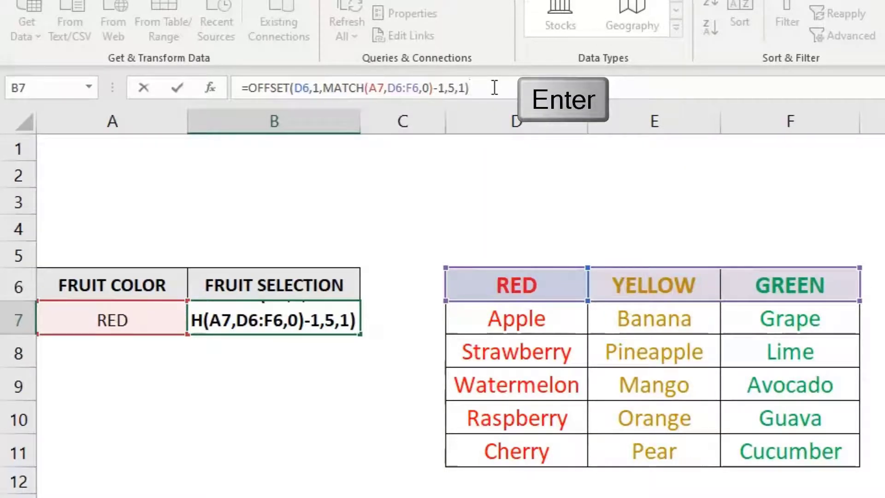
key("Return")
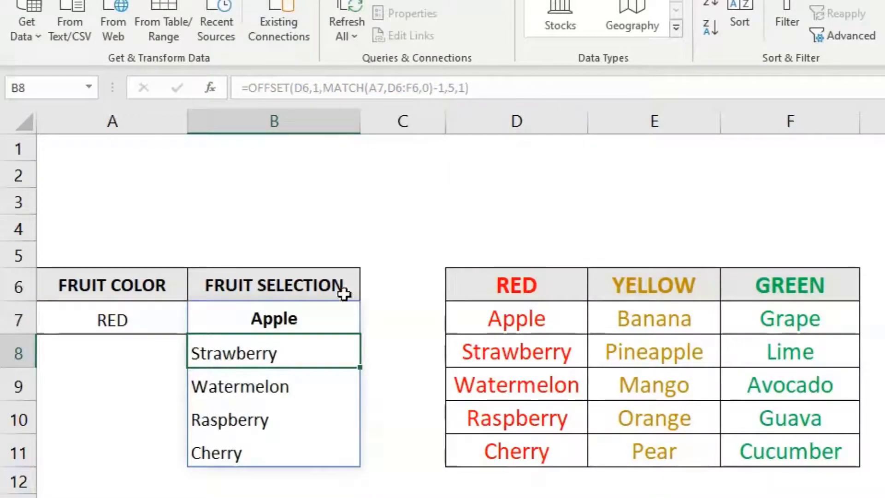
Step: Test the formula's spilled fruit list by switching the FRUIT COLOR cell to YELLOW and then GREEN
left_click(316, 317)
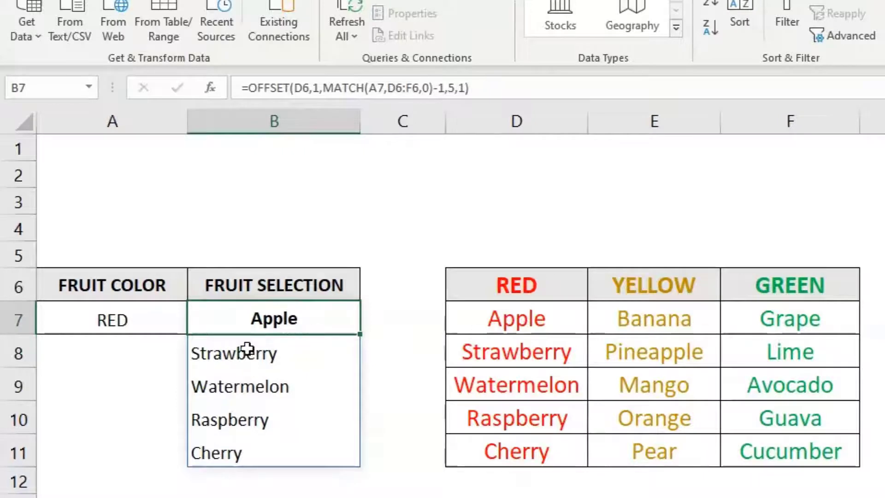
left_click(168, 328)
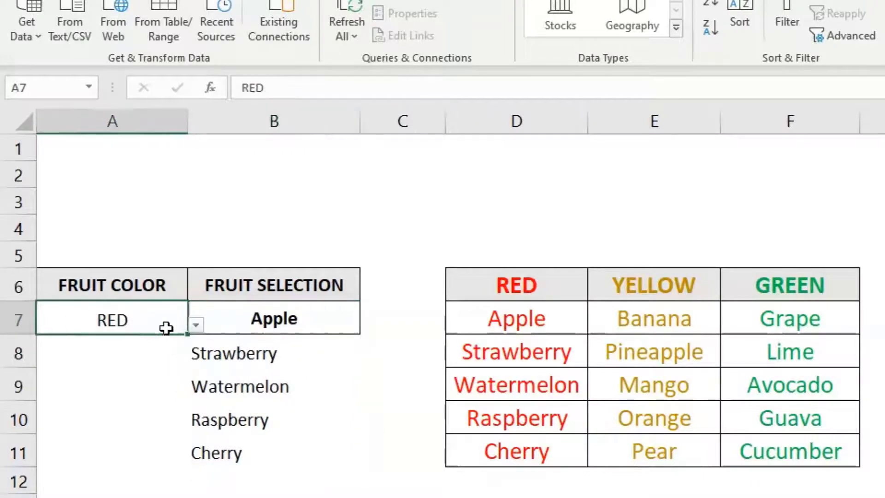
left_click(191, 328)
left_click(159, 362)
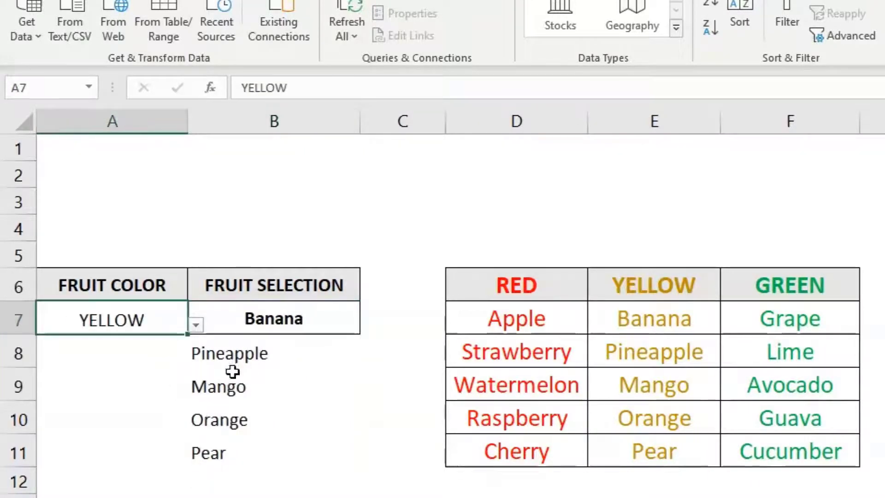
left_click(195, 325)
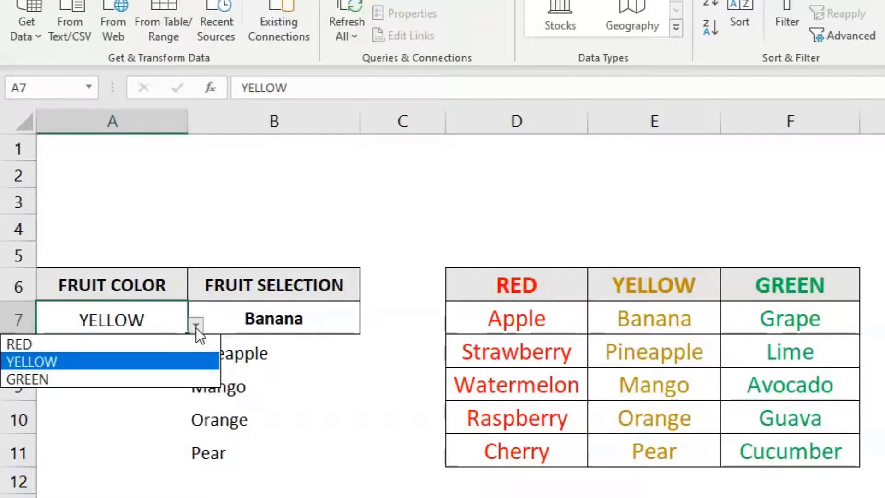
left_click(169, 379)
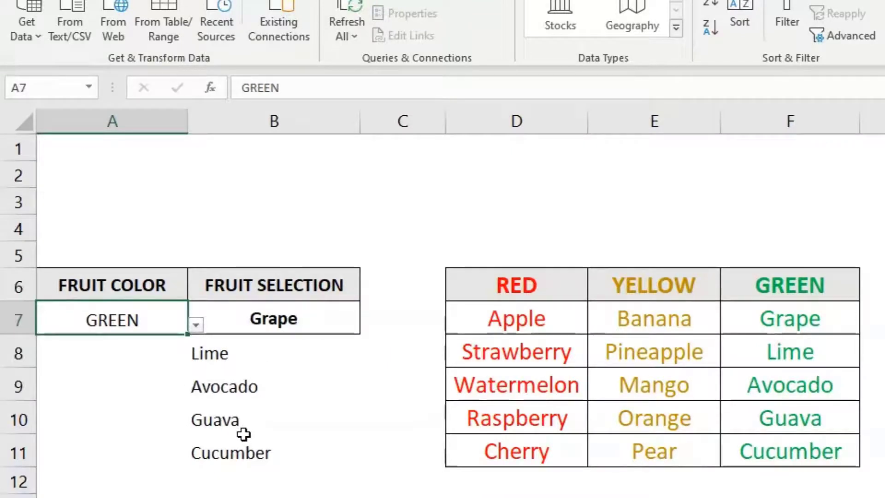
Step: Copy the whole OFFSET formula from cell B7 and leave the cell unchanged
left_click(295, 319)
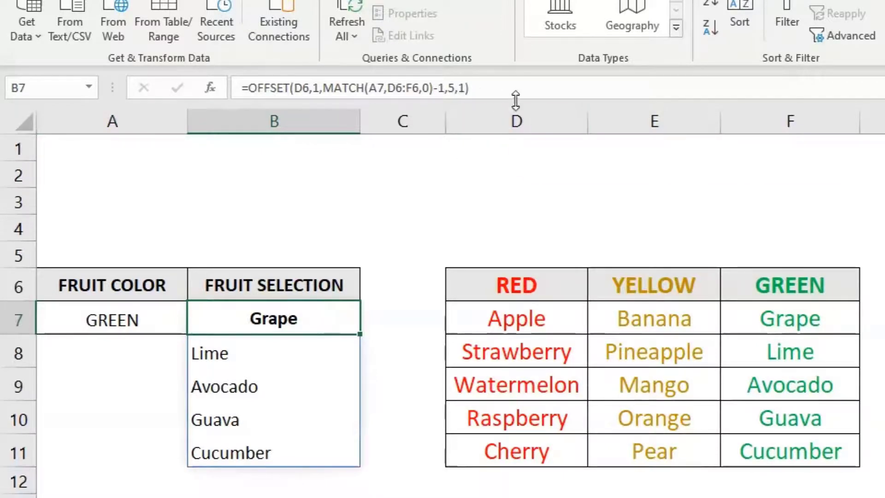
left_click(504, 88)
left_click_drag(470, 88, 243, 87)
right_click(261, 85)
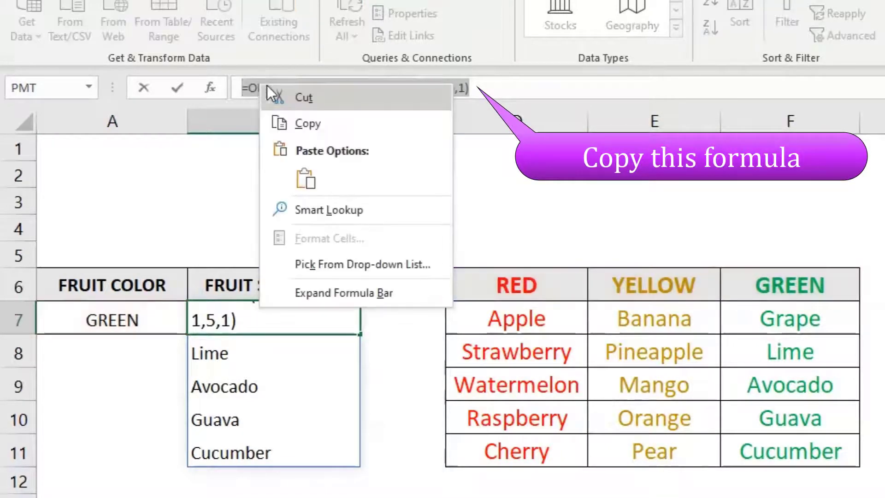
left_click(388, 124)
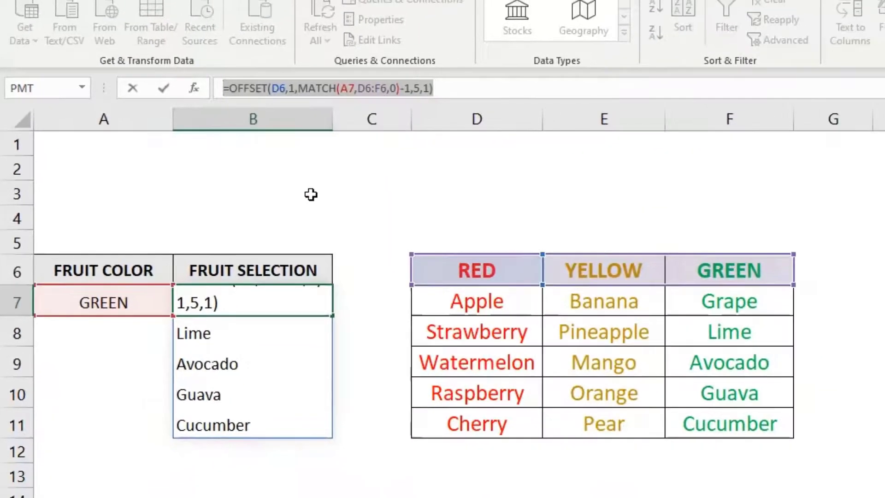
key("Escape")
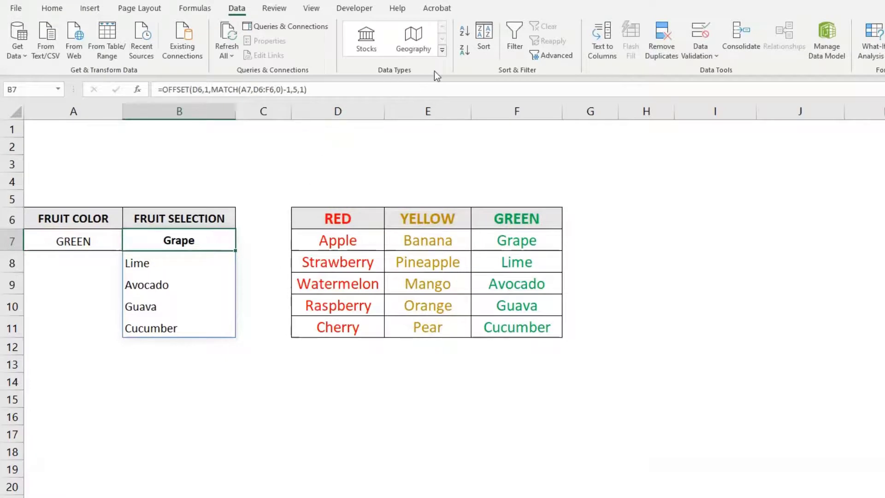
Step: Add List data validation to B7 with the copied formula =OFFSET(D6,1,MATCH(A7,D6:F6,0)-1,5,1) as its source
left_click(711, 57)
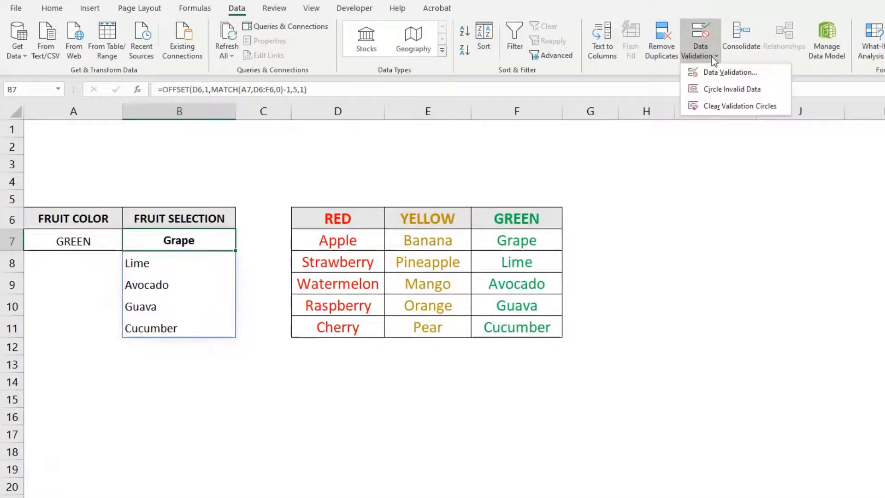
left_click(768, 73)
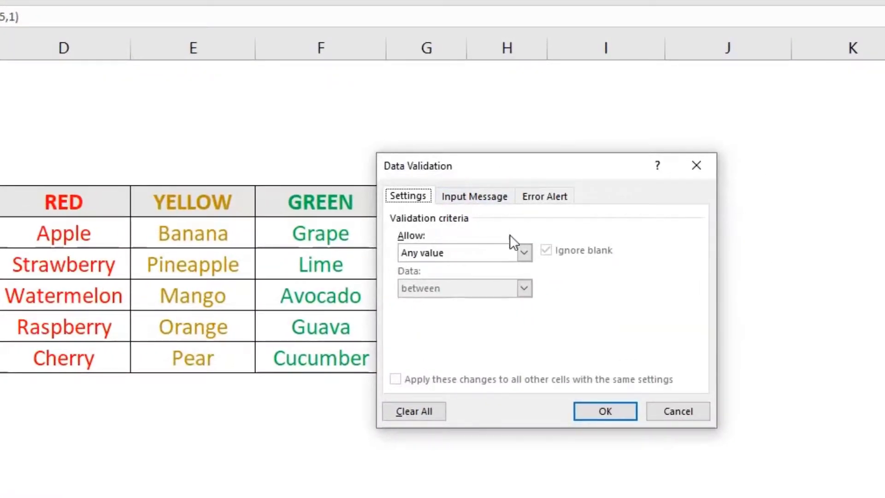
left_click(524, 253)
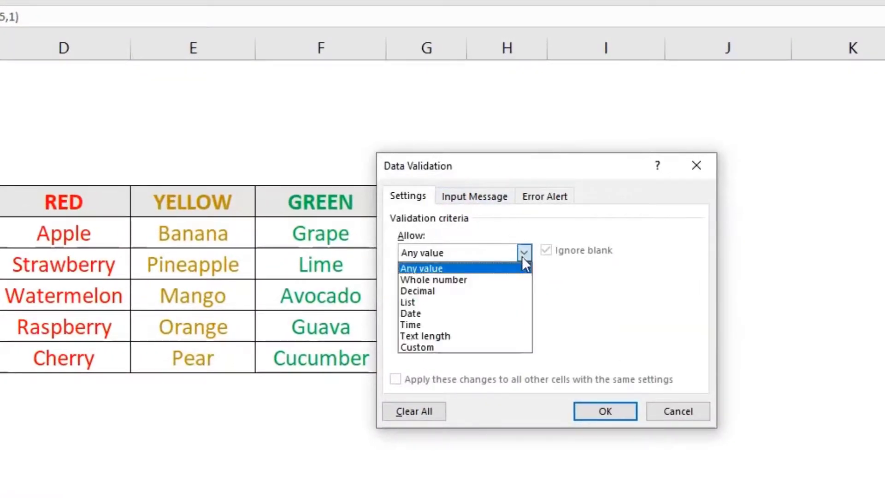
left_click(508, 299)
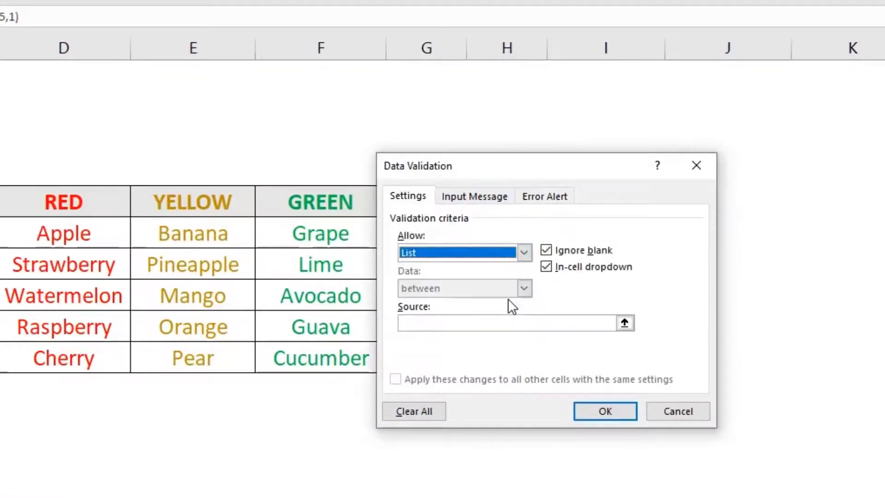
left_click(594, 321)
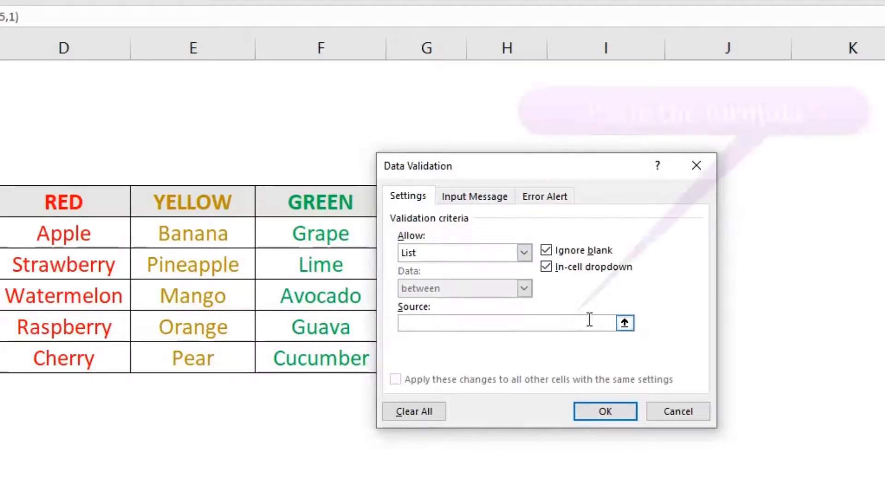
right_click(441, 323)
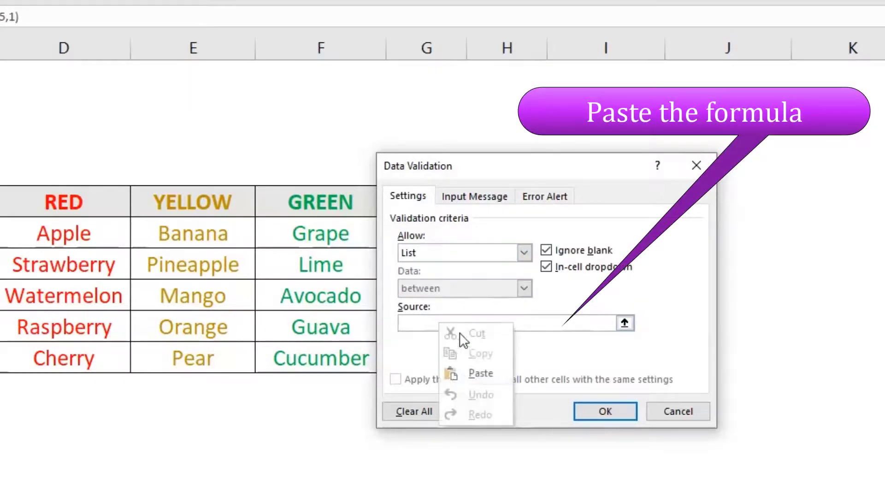
left_click(496, 369)
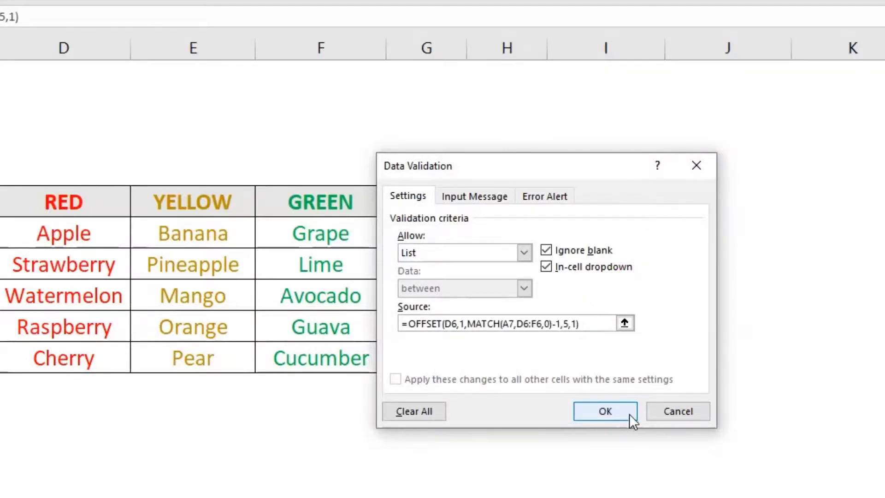
left_click(605, 411)
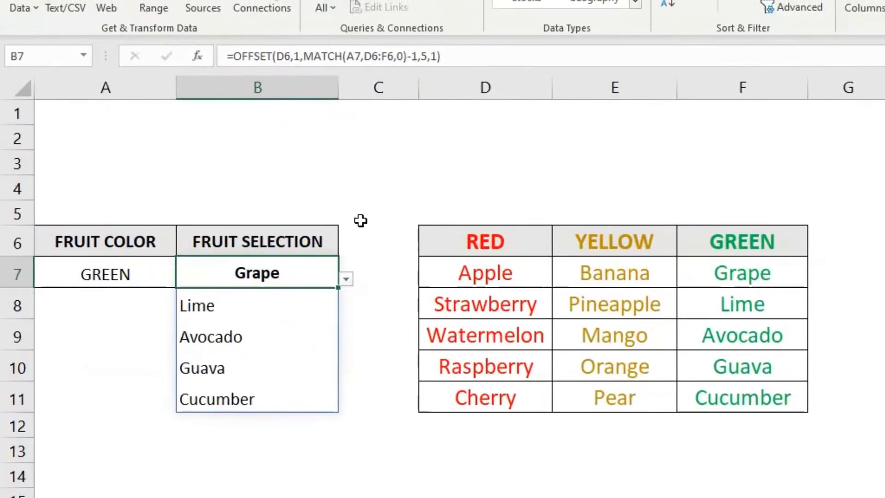
Step: Replace the spilled formula in B7 by choosing Avocado from the FRUIT SELECTION dropdown
left_click(361, 221)
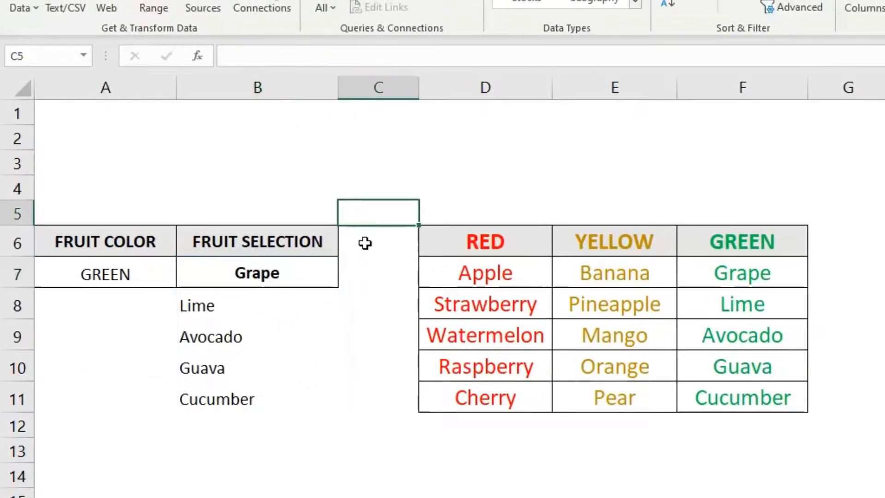
left_click(319, 261)
left_click(344, 279)
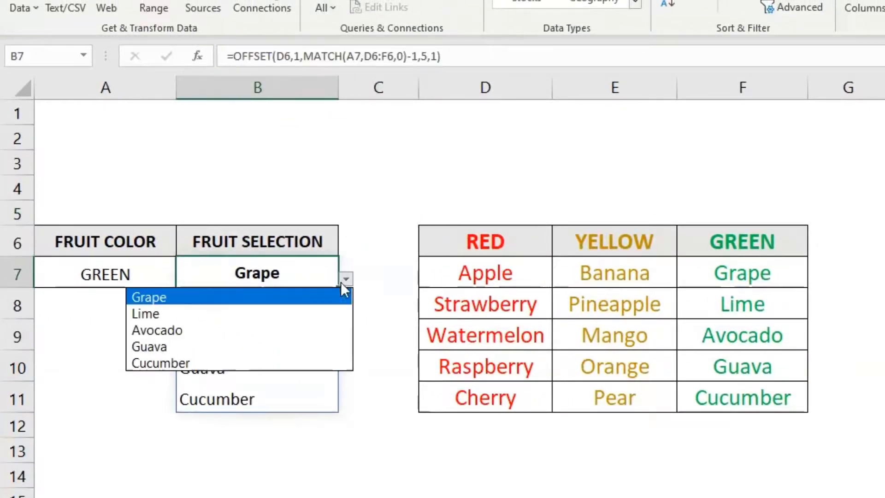
left_click(306, 331)
left_click(344, 320)
left_click(318, 275)
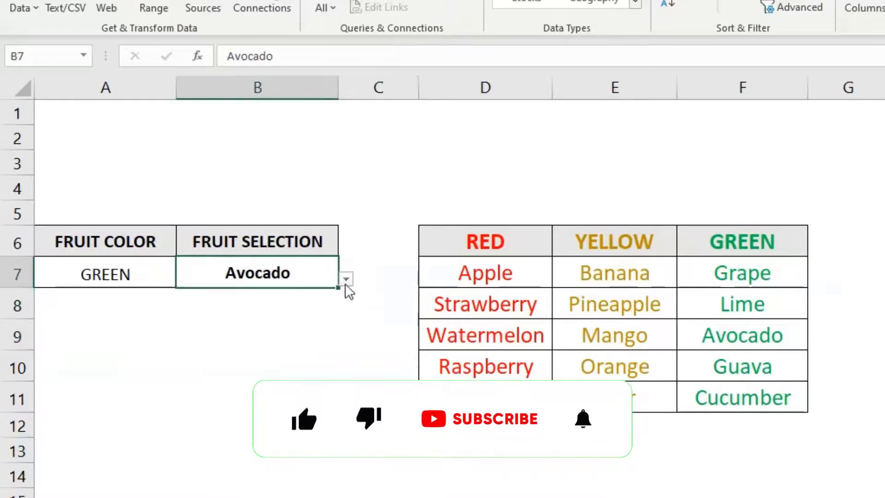
Step: Test the FRUIT SELECTION dropdown for GREEN by choosing Grape, Lime and Avocado in turn
left_click(346, 279)
left_click(312, 299)
left_click(346, 278)
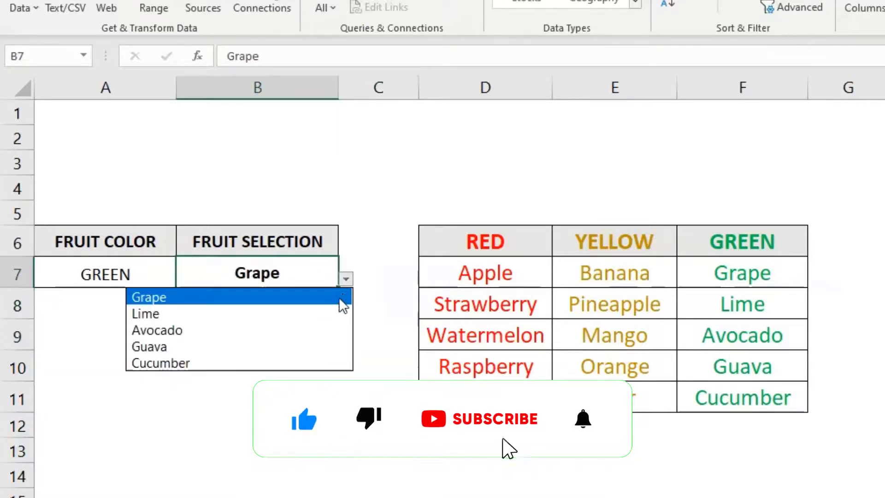
left_click(337, 297)
left_click(330, 313)
left_click(345, 279)
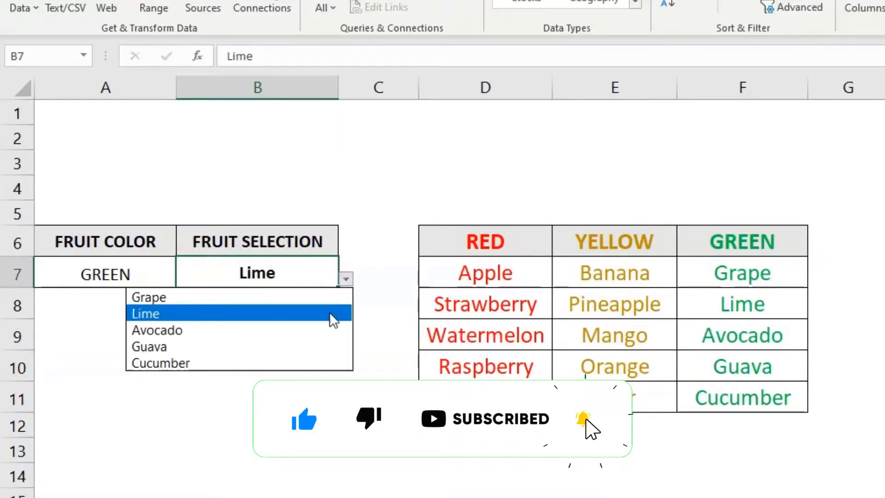
left_click(324, 330)
left_click(346, 279)
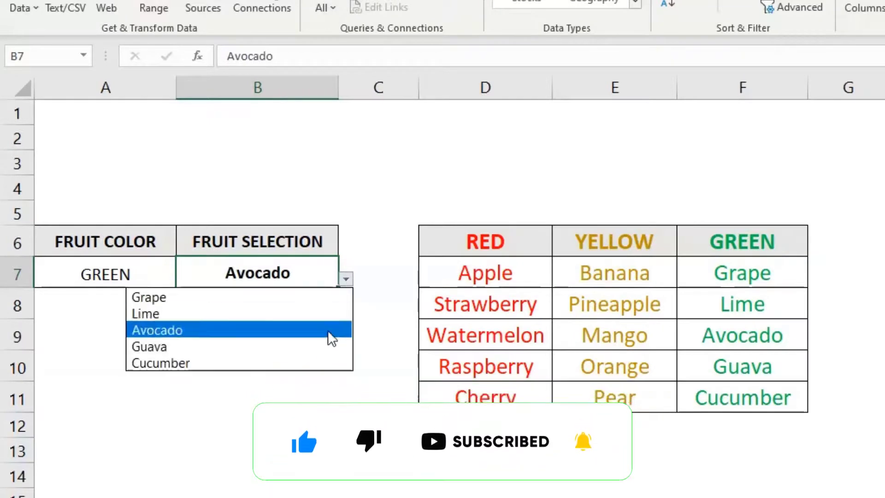
left_click(346, 279)
left_click(245, 306)
key("Down")
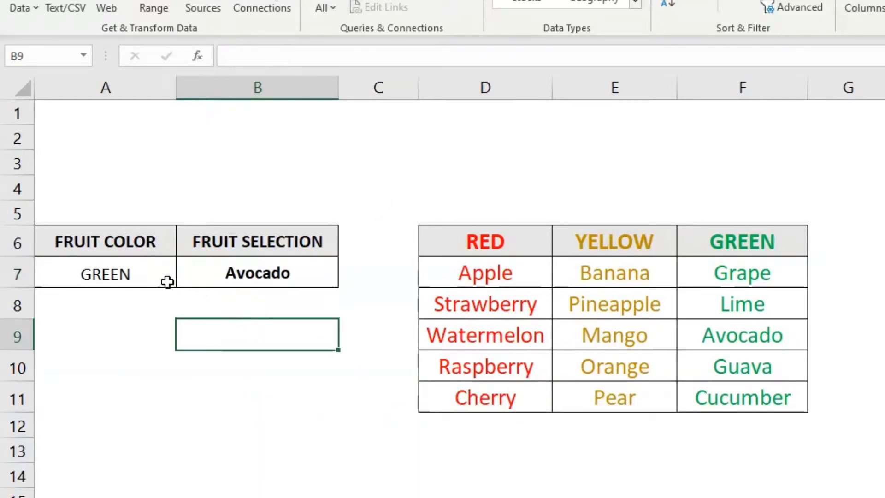
Step: Set the FRUIT COLOR cell to RED and choose Apple as the FRUIT SELECTION
left_click(168, 278)
left_click(184, 281)
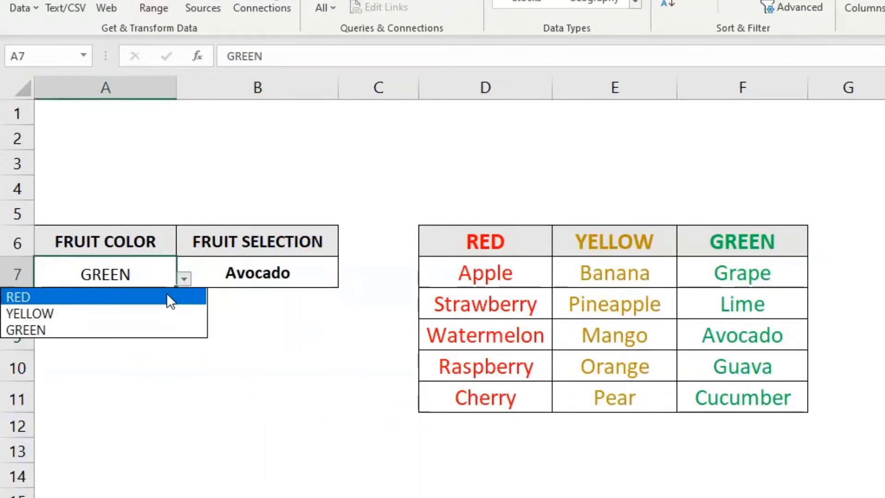
left_click(167, 293)
left_click(286, 273)
left_click(346, 279)
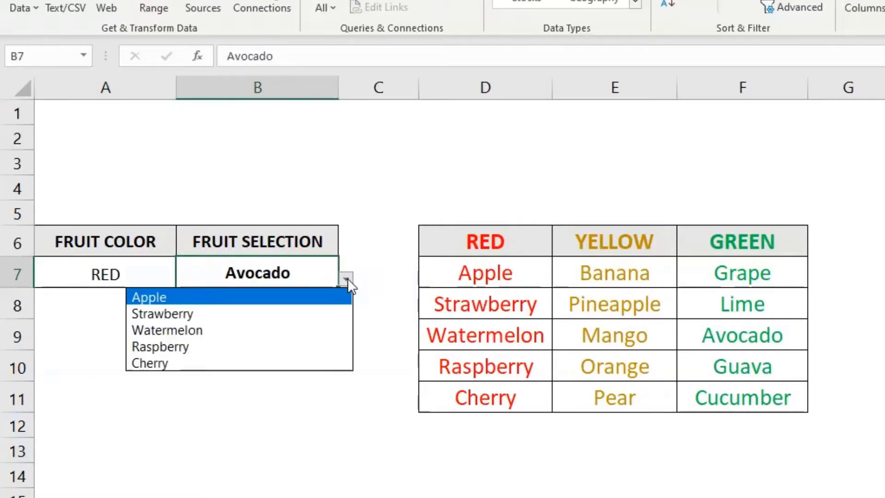
key("Escape")
Step: Set the FRUIT COLOR cell to YELLOW and choose Orange as the FRUIT SELECTION
left_click(115, 274)
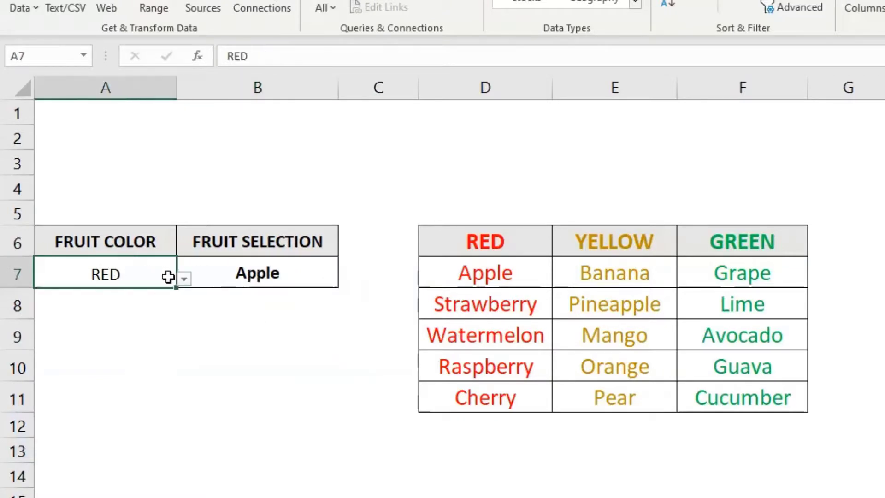
left_click(184, 279)
left_click(152, 314)
left_click(314, 279)
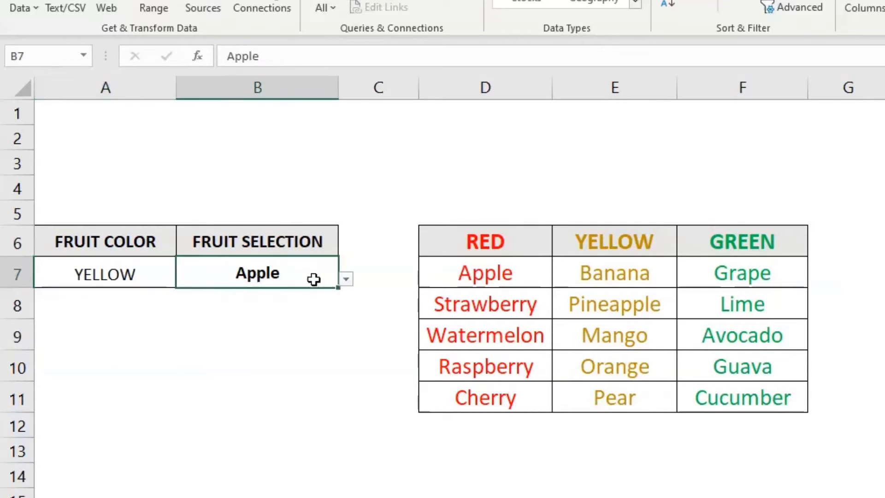
left_click(343, 279)
left_click(309, 347)
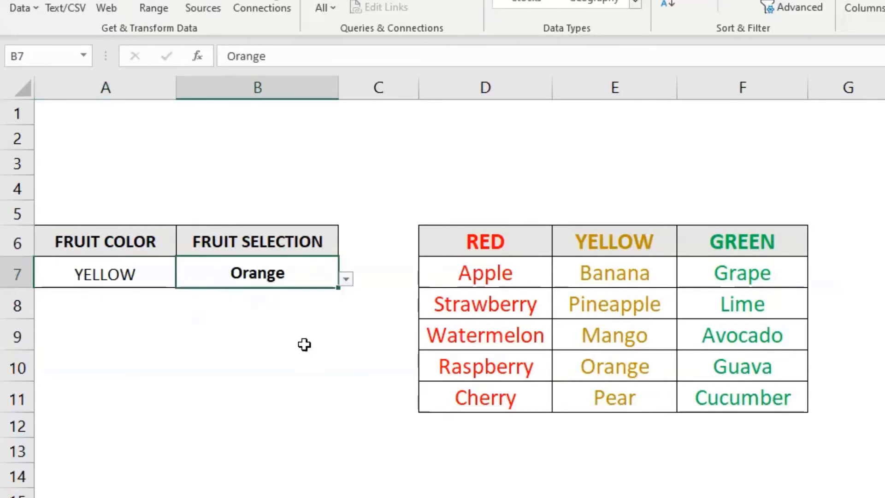
Step: Set the FRUIT COLOR cell to GREEN and choose Guava as the FRUIT SELECTION
left_click(116, 261)
left_click(184, 278)
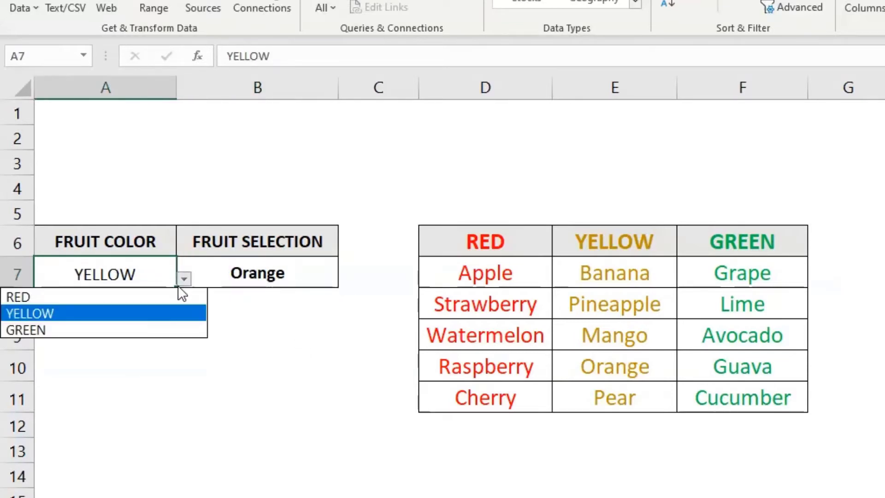
left_click(142, 329)
left_click(310, 272)
left_click(345, 279)
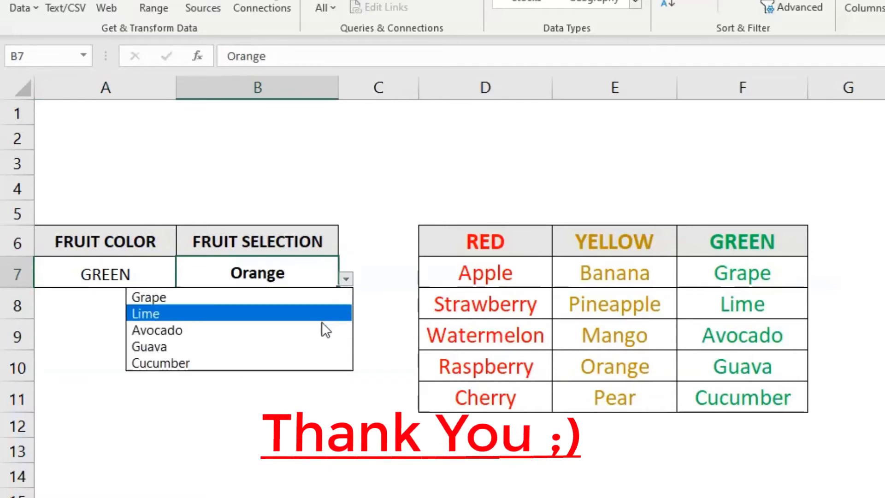
key("Escape")
left_click(316, 342)
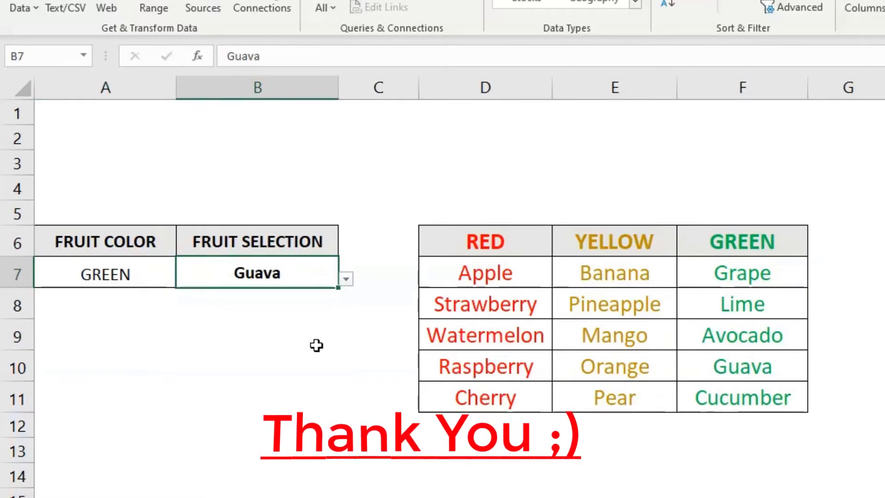